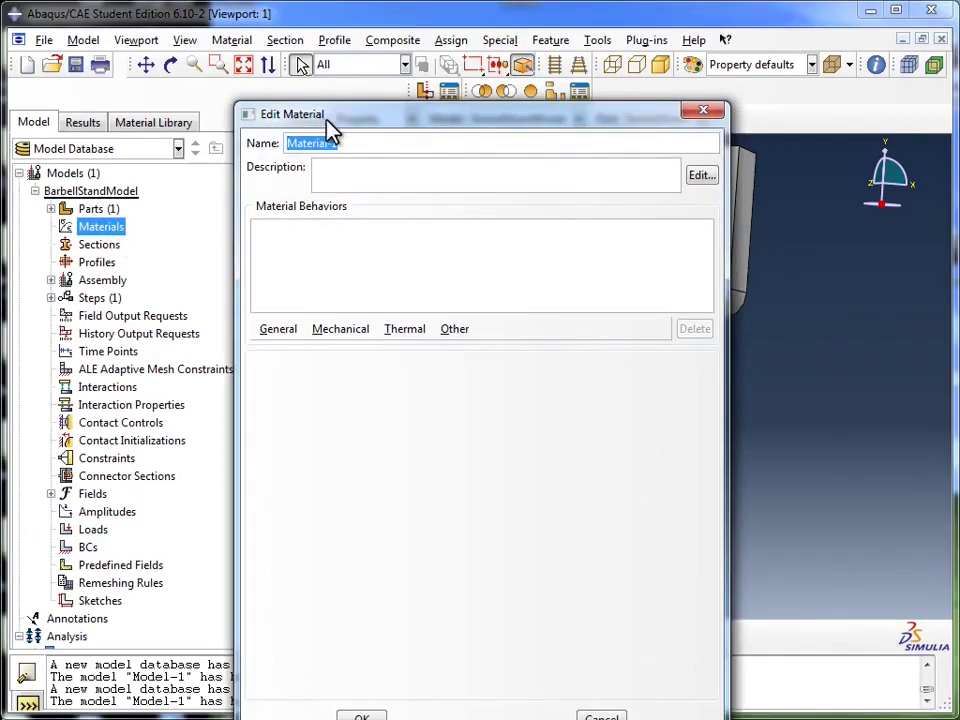
# Name the new material Steel
pyautogui.moveTo(327, 120); pyautogui.dragTo(383, 79)
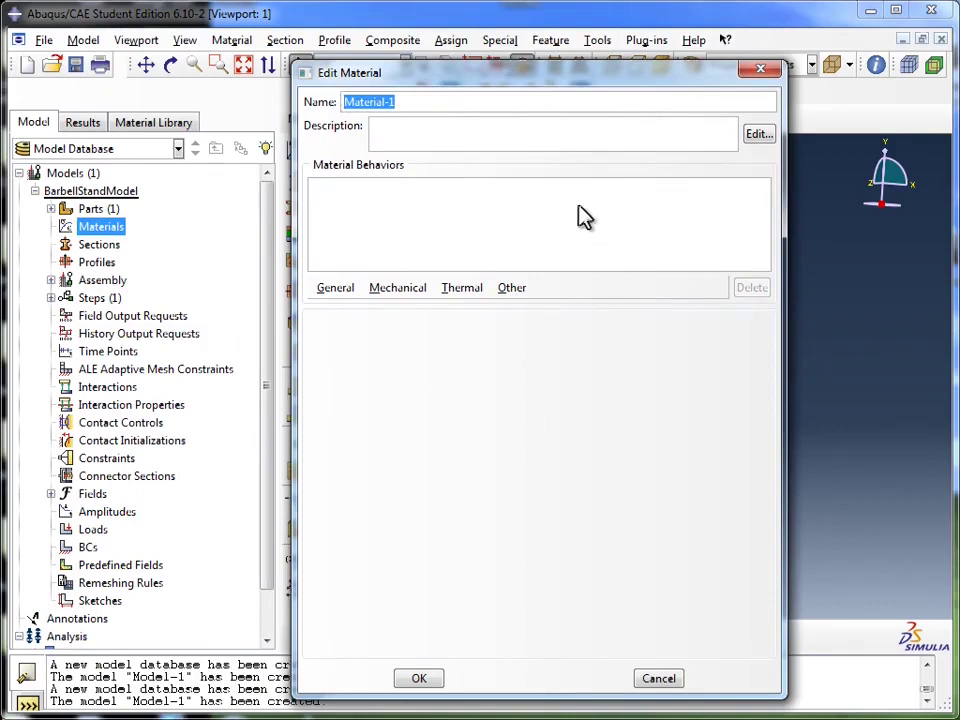
pyautogui.write('Ste')
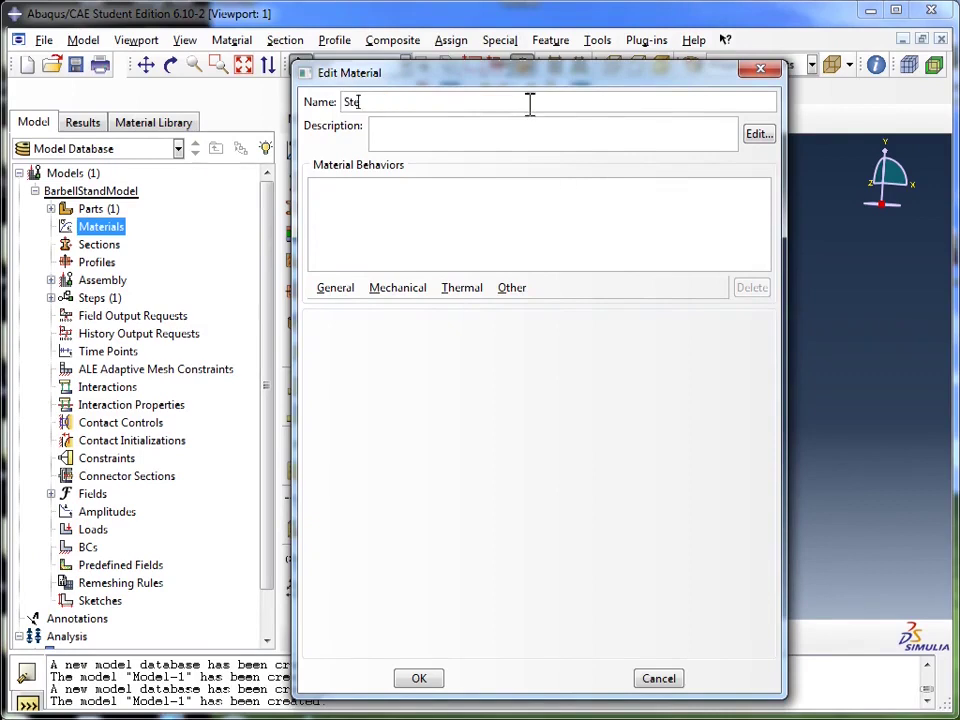
pyautogui.write('el')
pyautogui.click(508, 130)
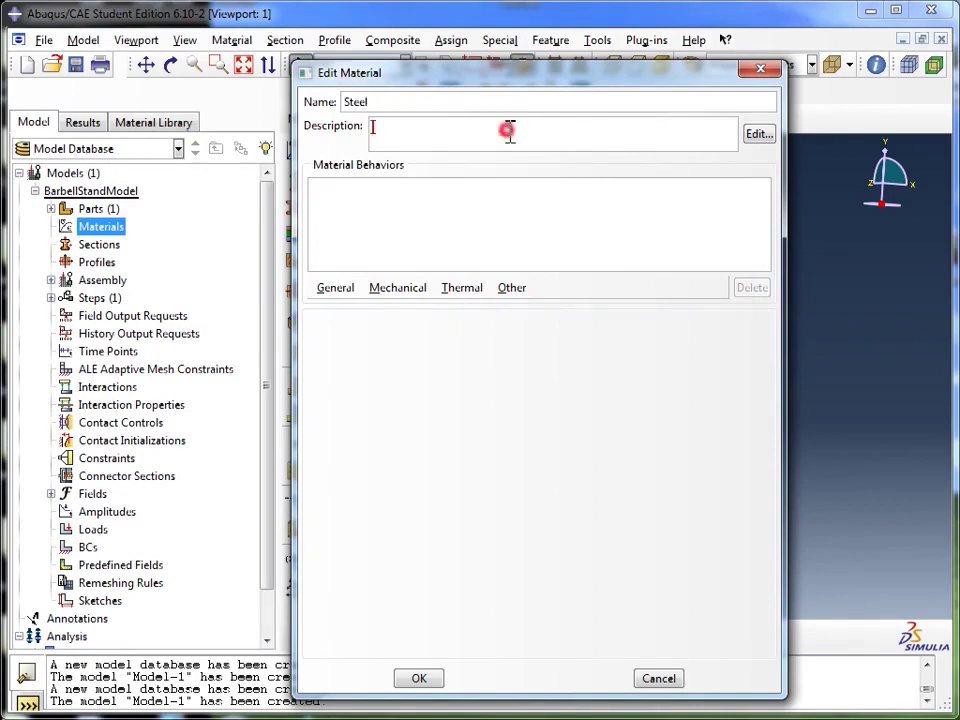
# Examine the general, mechanical and thermal behaviors that can be assigned to the Steel material
pyautogui.click(334, 289)
pyautogui.click(380, 290)
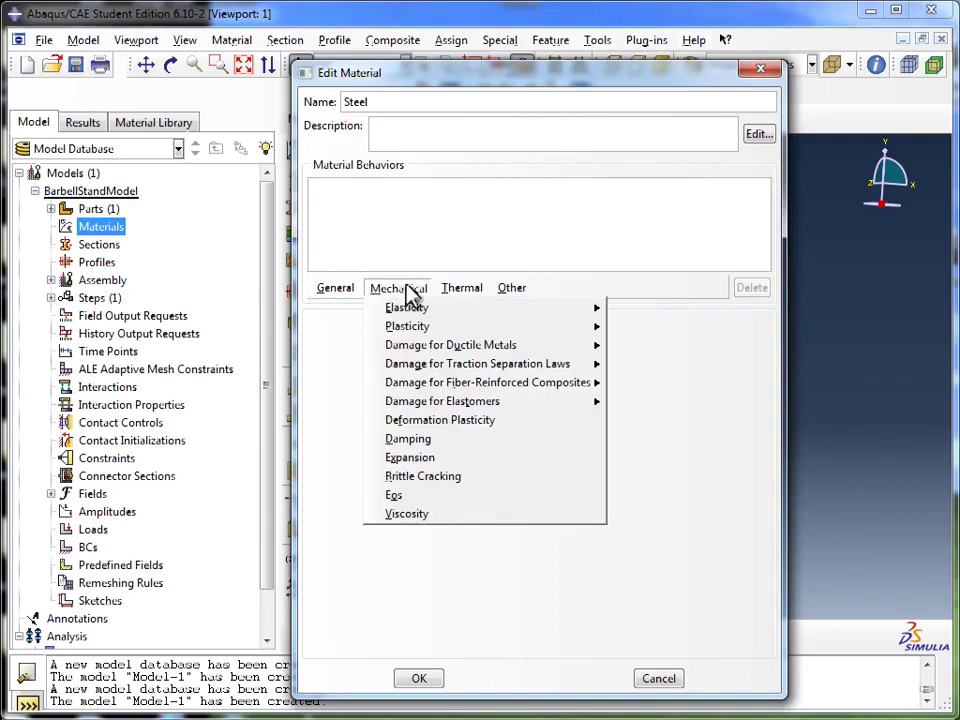
pyautogui.moveTo(505, 297)
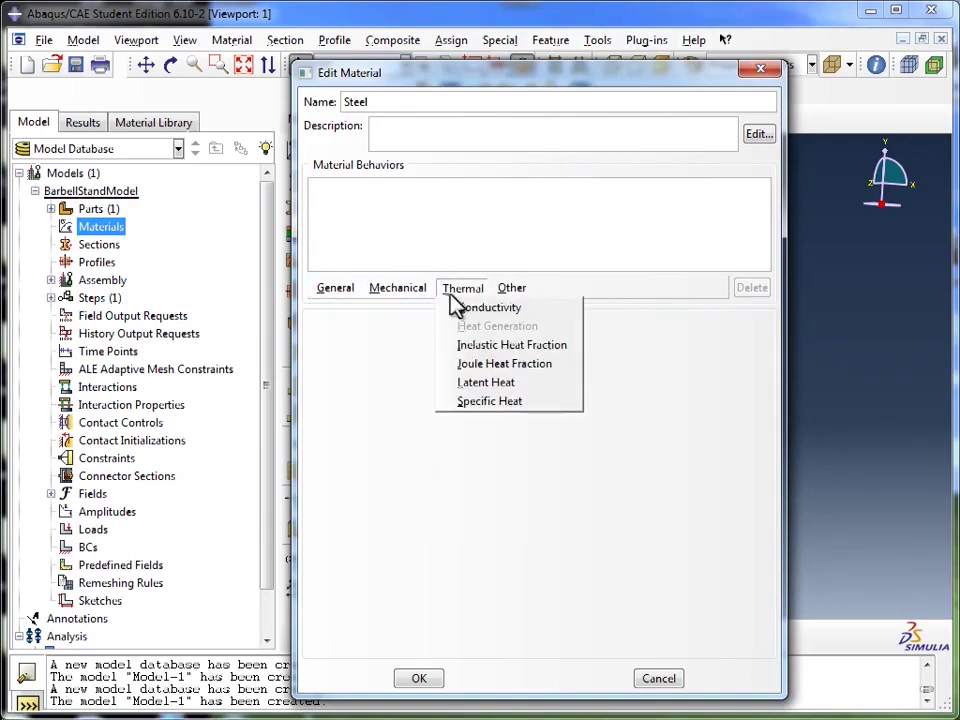
pyautogui.moveTo(354, 300)
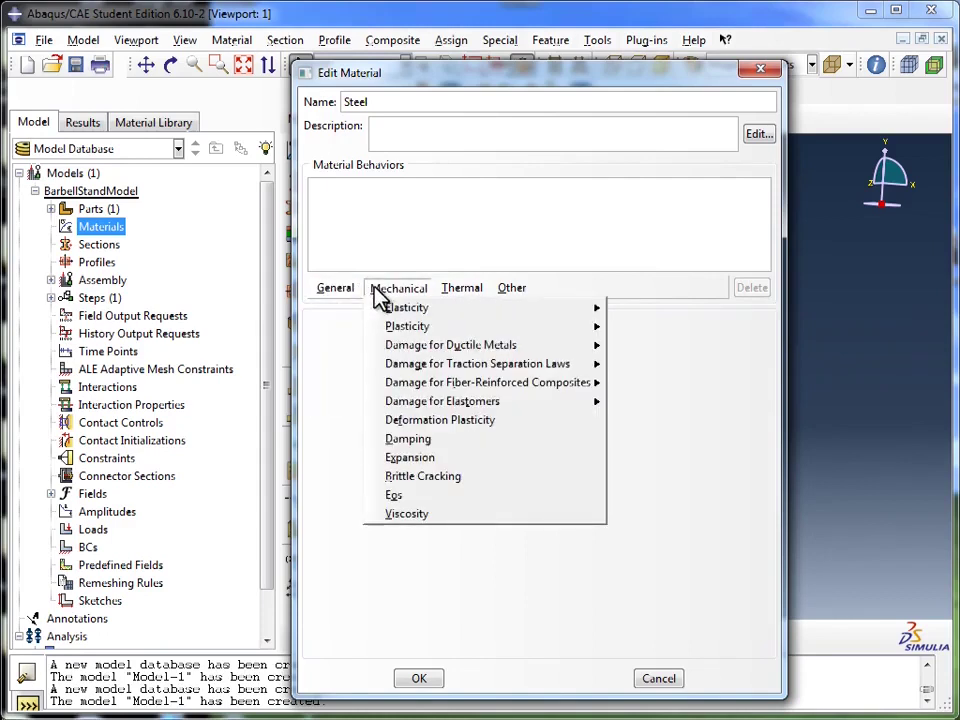
pyautogui.moveTo(420, 312)
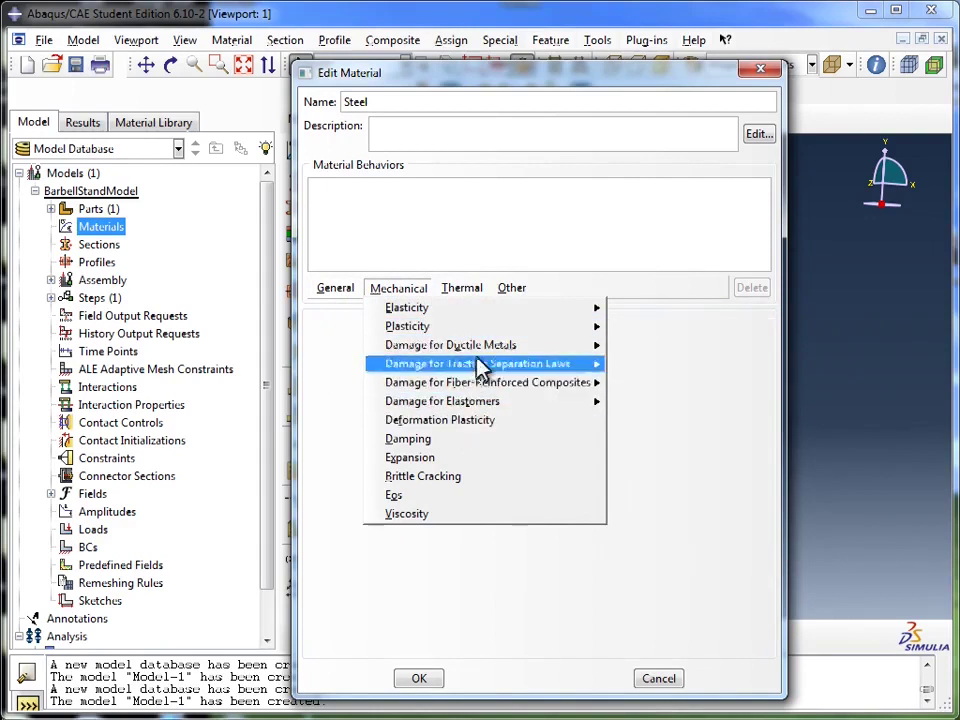
pyautogui.moveTo(487, 350)
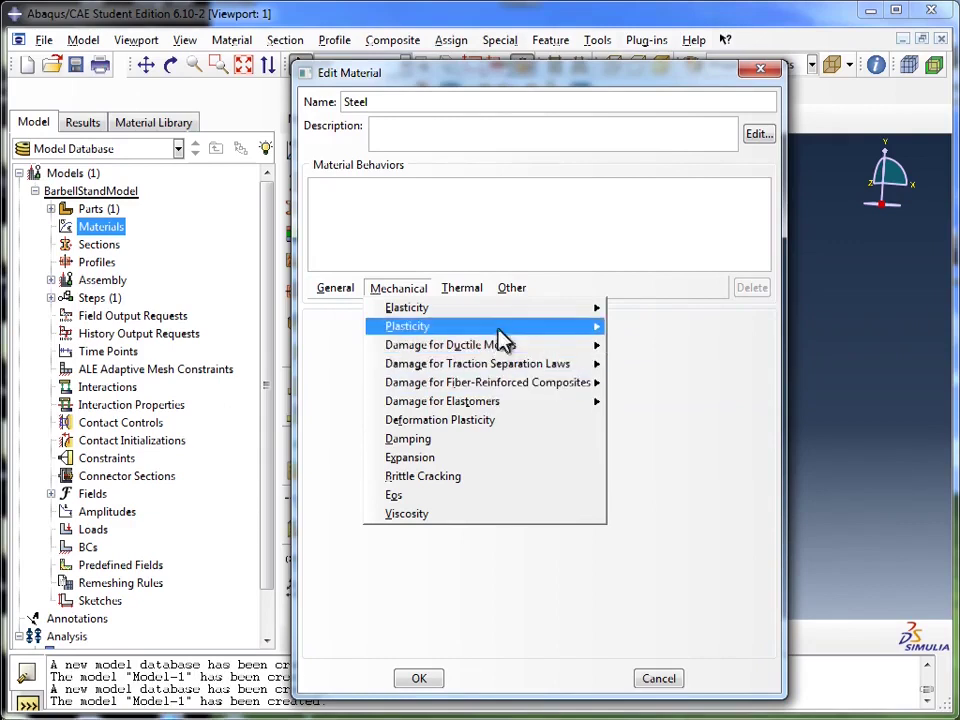
pyautogui.click(463, 288)
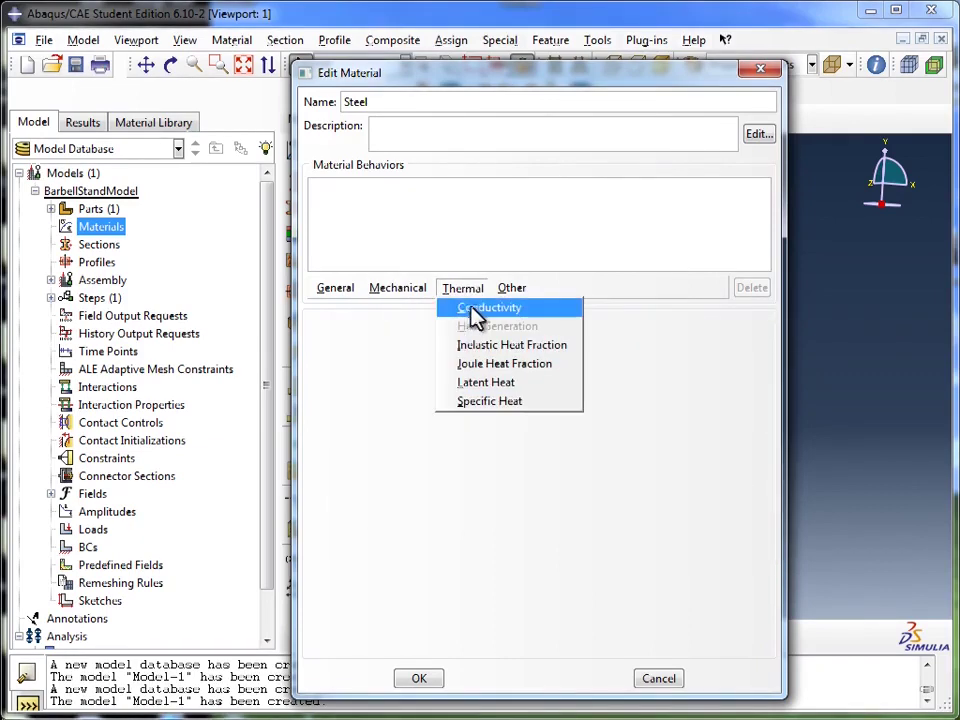
pyautogui.click(480, 292)
pyautogui.click(458, 290)
pyautogui.click(398, 289)
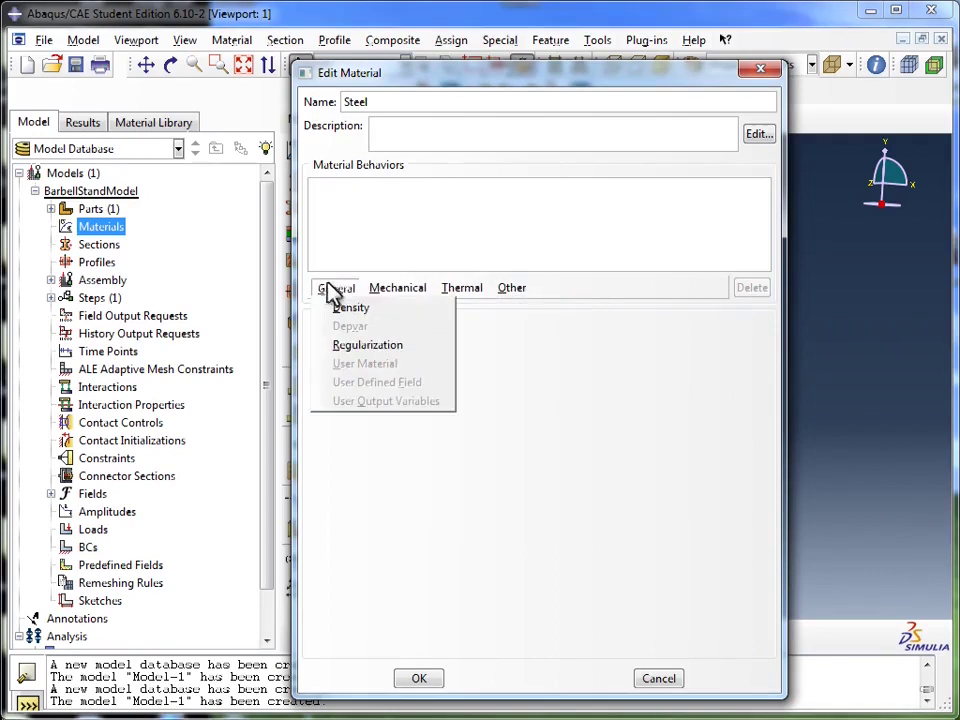
pyautogui.moveTo(483, 288)
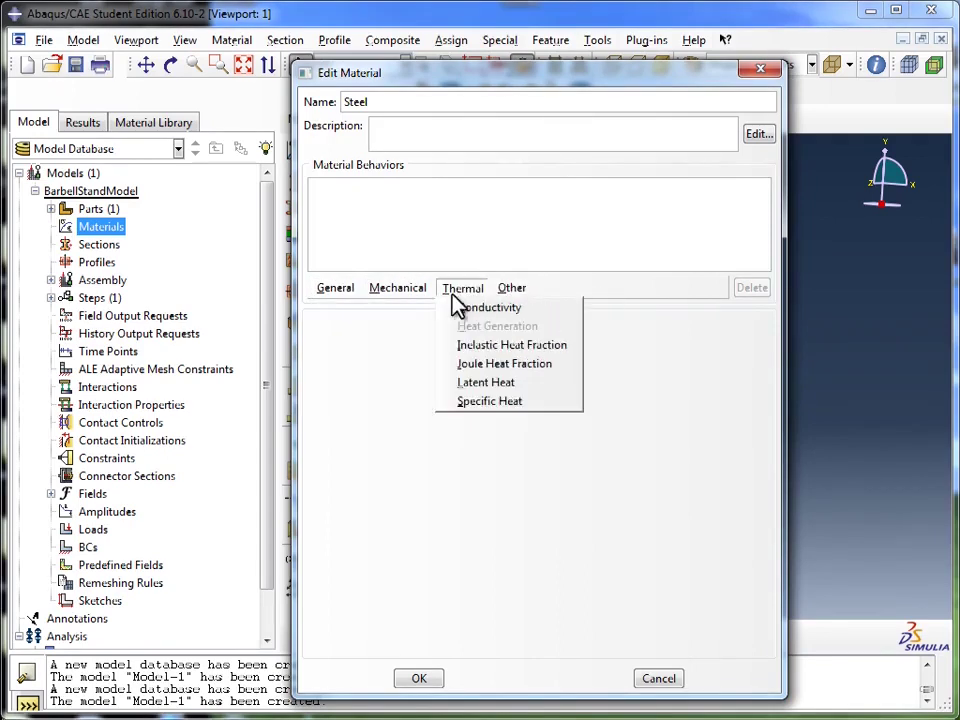
pyautogui.click(409, 239)
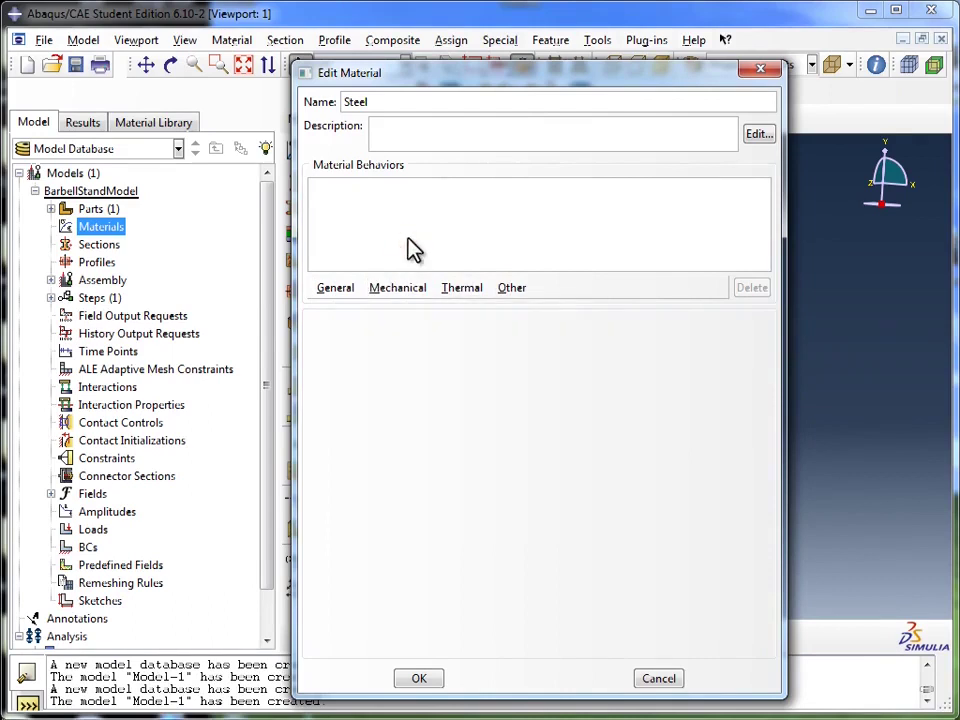
pyautogui.click(118, 414)
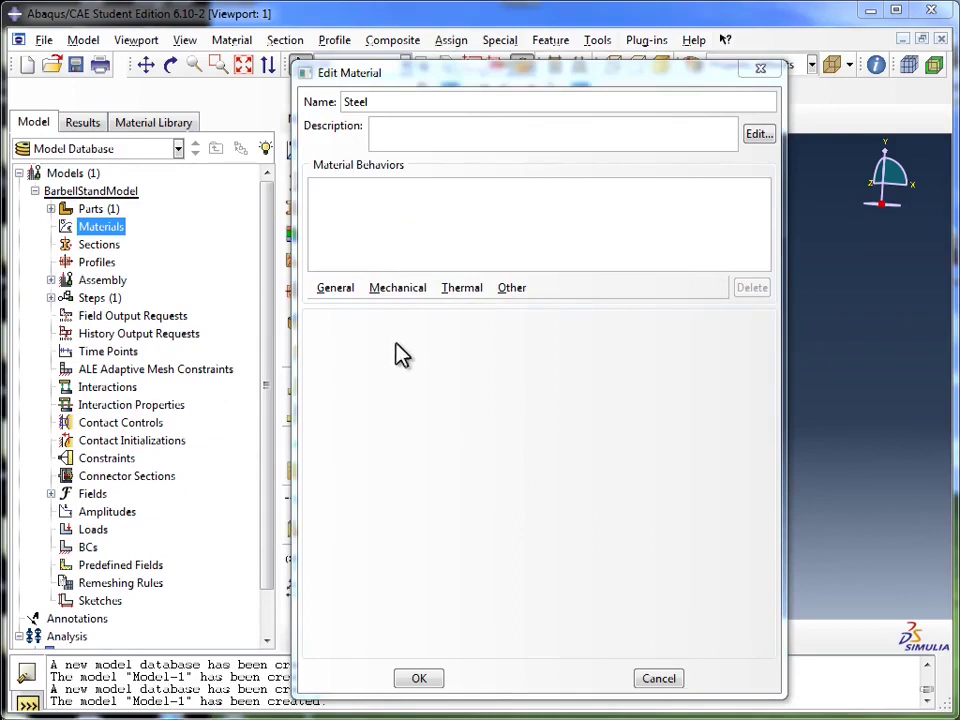
# Add a density behavior to the Steel material with a mass density of 7800
pyautogui.click(336, 290)
pyautogui.click(343, 307)
pyautogui.click(375, 444)
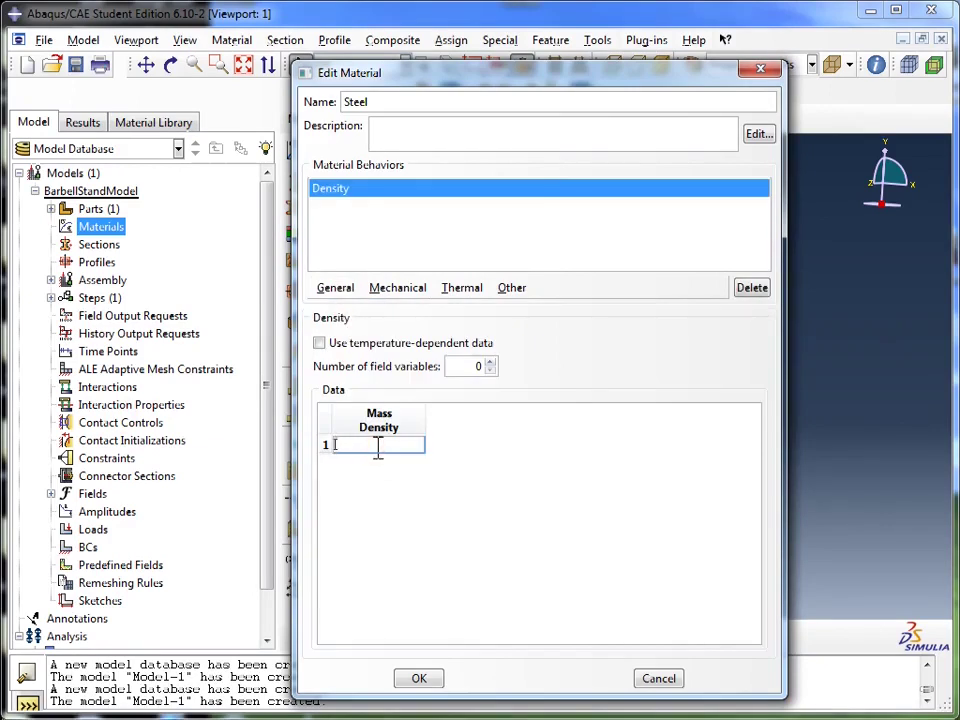
pyautogui.write('7800')
pyautogui.press('Return')
# Add an isotropic elastic behavior to the Steel material with a Poisson's ratio of 0.3
pyautogui.click(405, 290)
pyautogui.moveTo(405, 308)
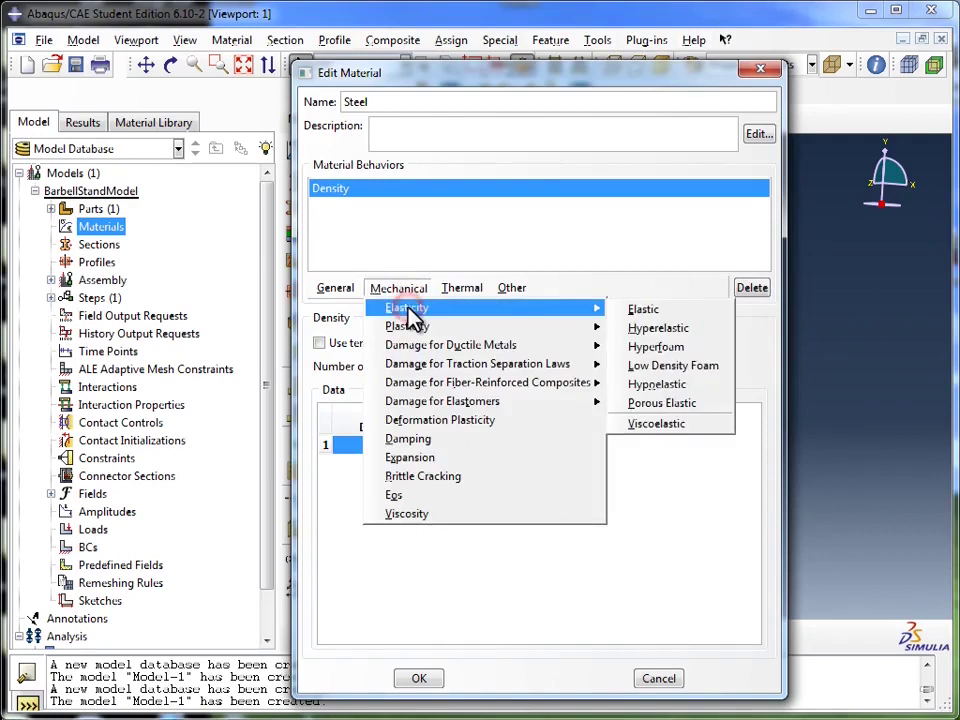
pyautogui.click(648, 316)
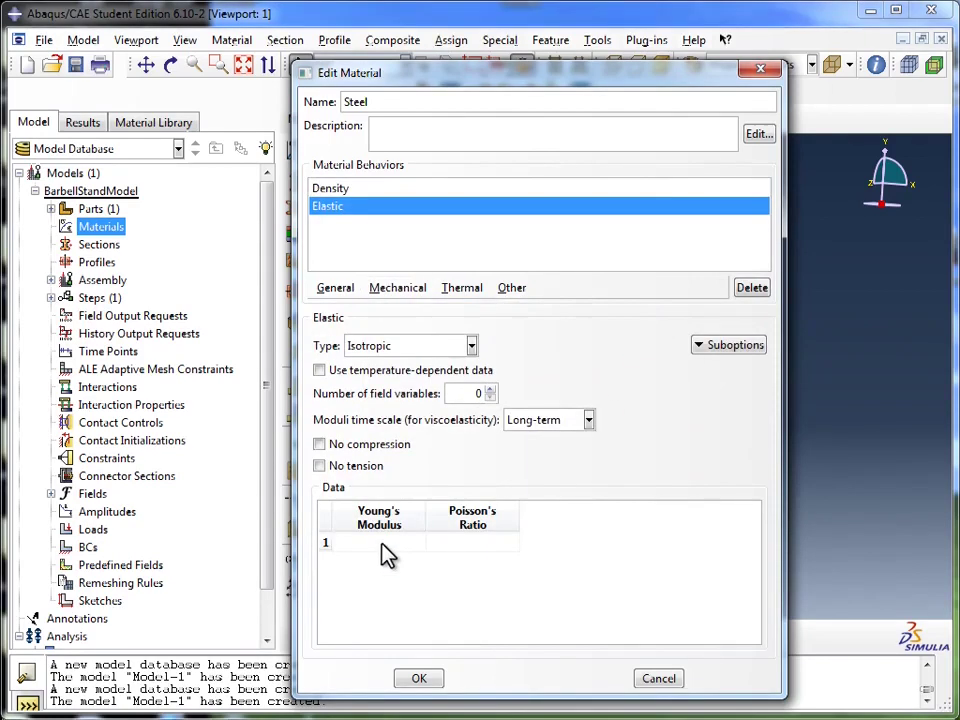
pyautogui.click(472, 545)
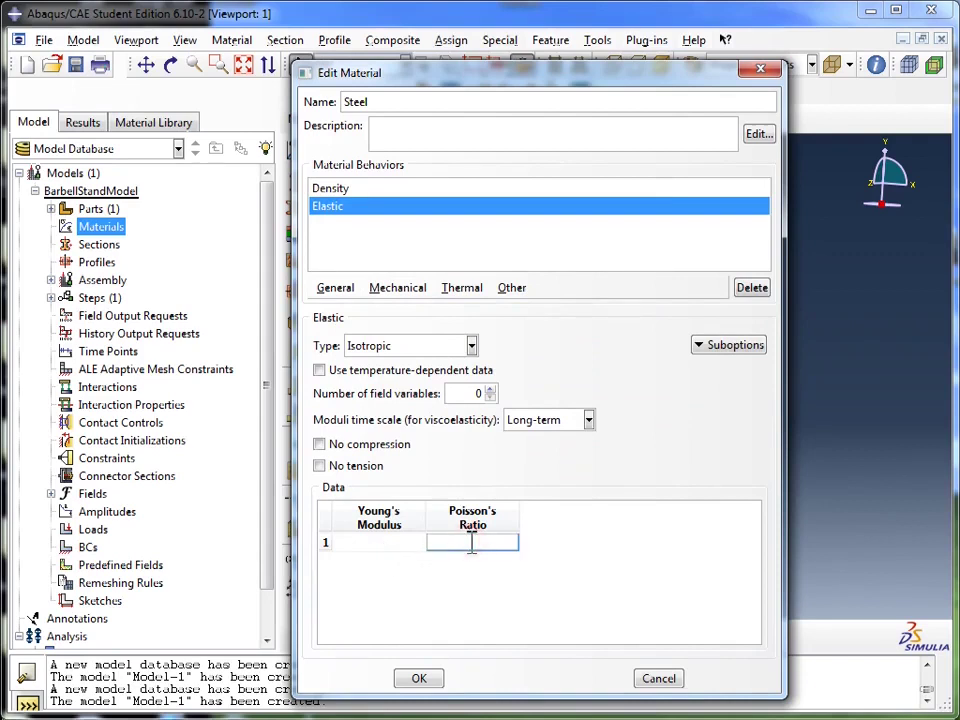
pyautogui.write('0.3')
pyautogui.click(478, 578)
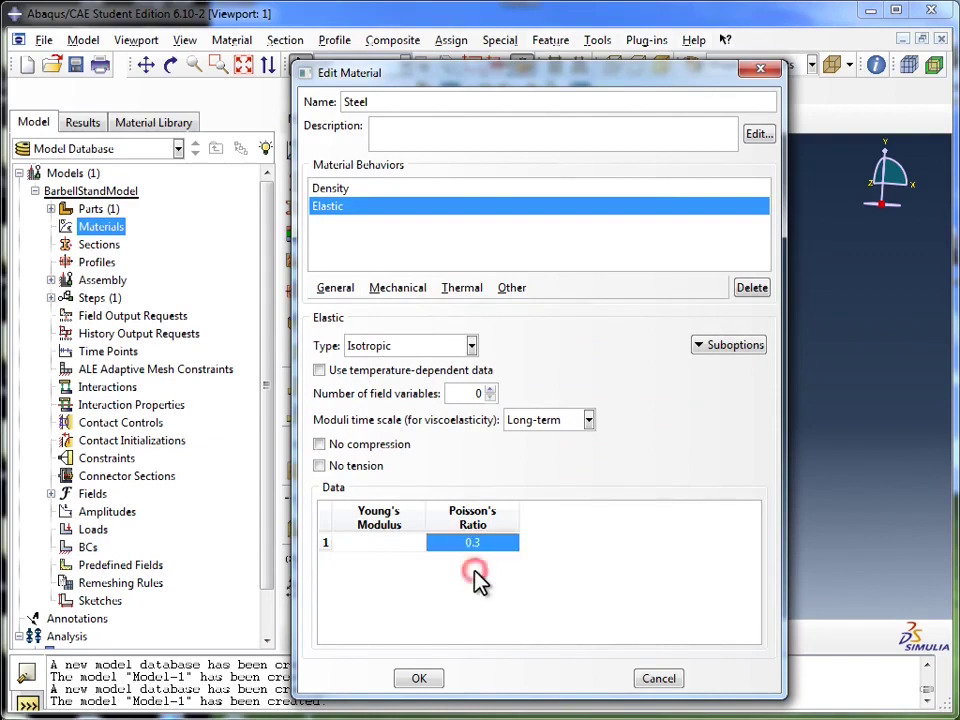
# Set the elastic behavior's Young's modulus to 200E9 and save the Steel material
pyautogui.click(396, 542)
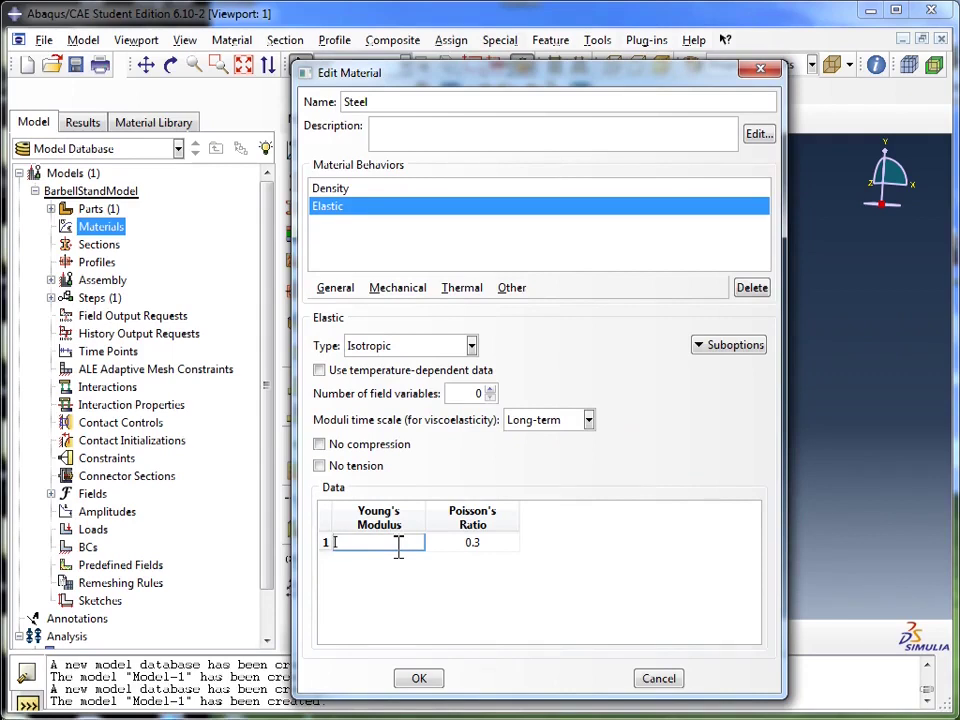
pyautogui.write('200E9')
pyautogui.click(396, 592)
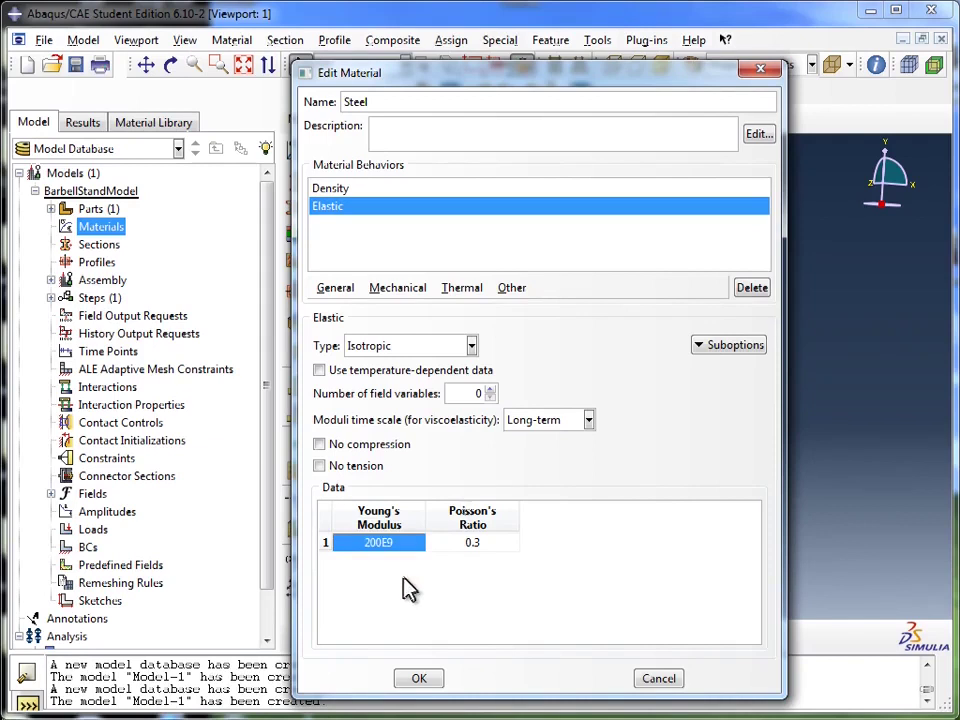
pyautogui.click(464, 290)
pyautogui.moveTo(507, 298)
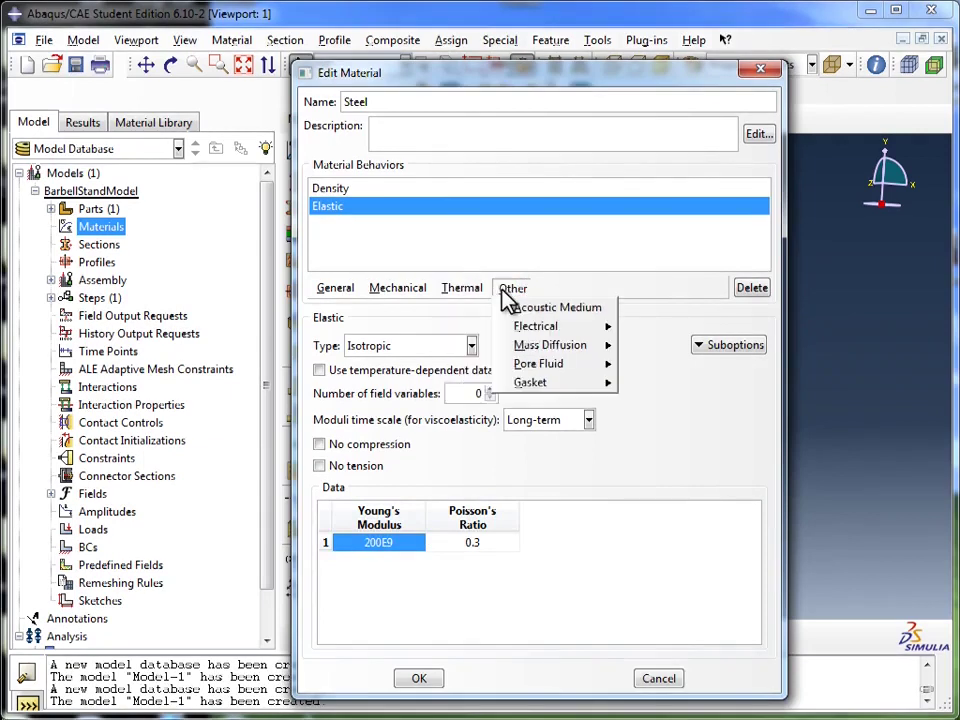
pyautogui.click(474, 292)
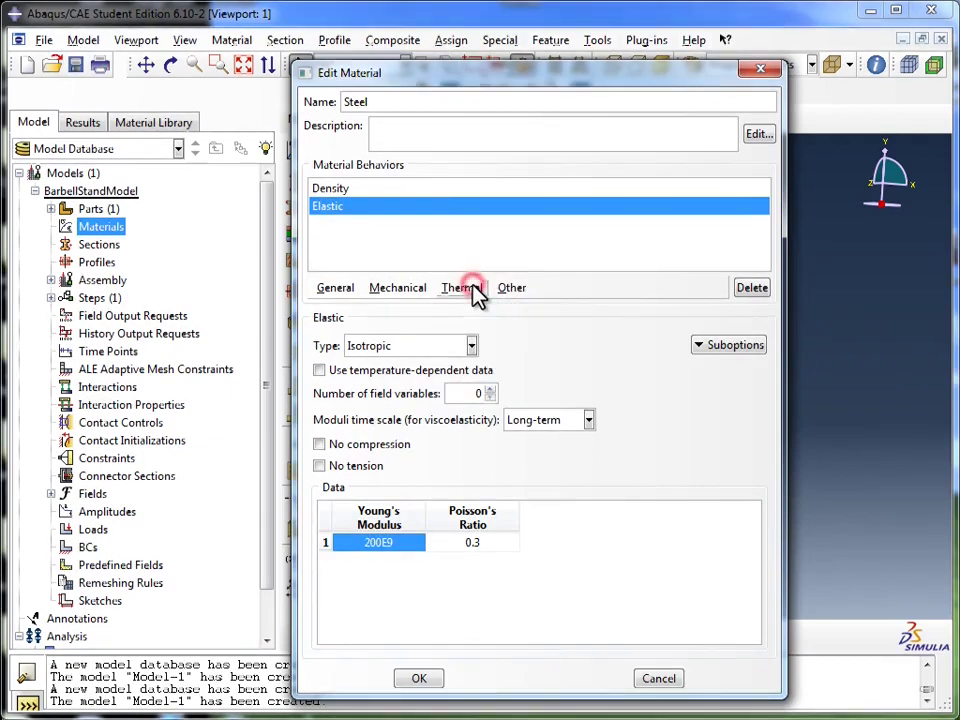
pyautogui.click(420, 679)
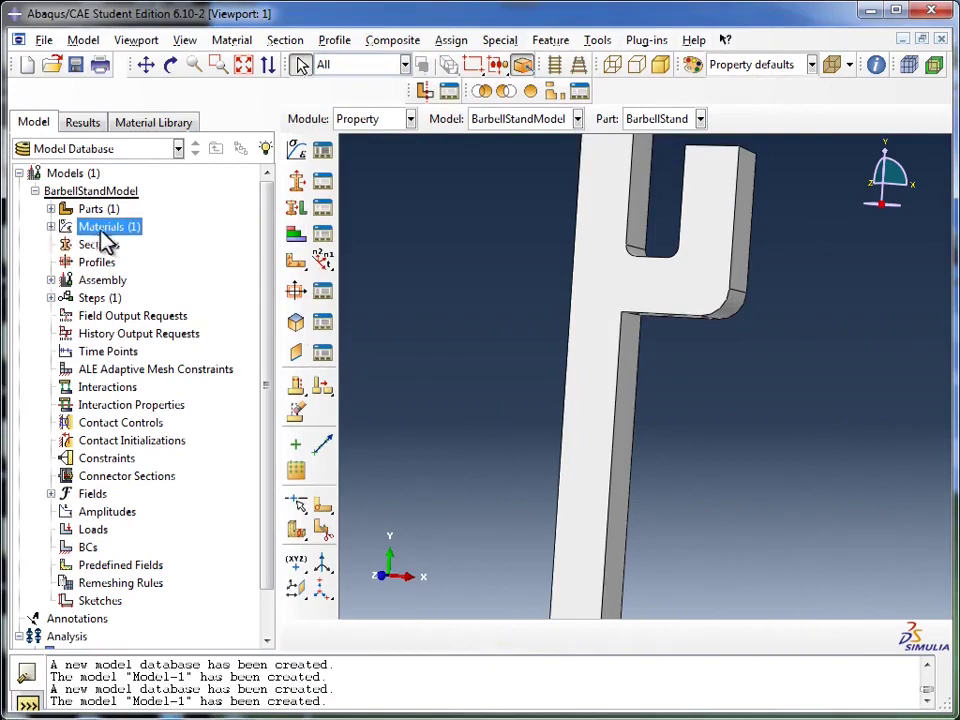
# Reopen the saved Steel material to review its density definition, and close it without changes
pyautogui.click(50, 228)
pyautogui.click(89, 249)
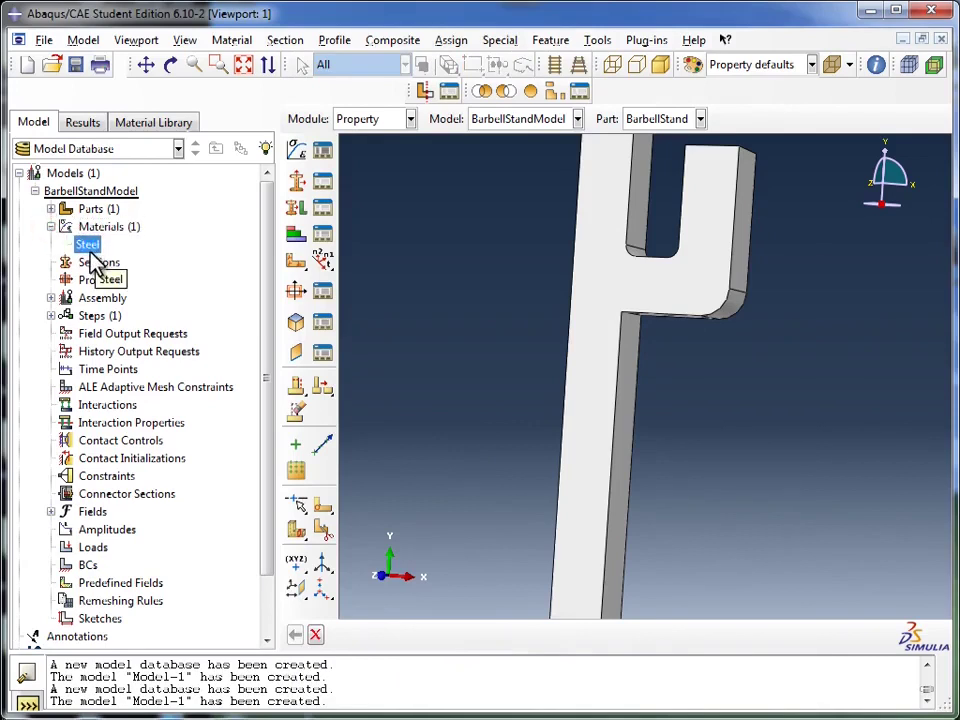
pyautogui.rightClick(90, 250)
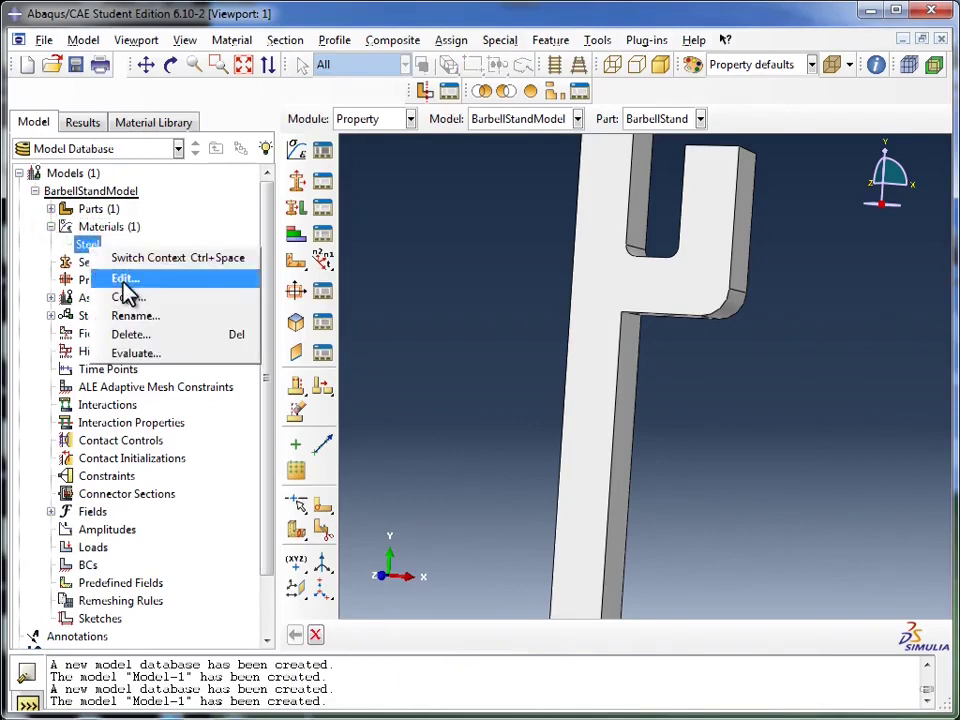
pyautogui.click(123, 280)
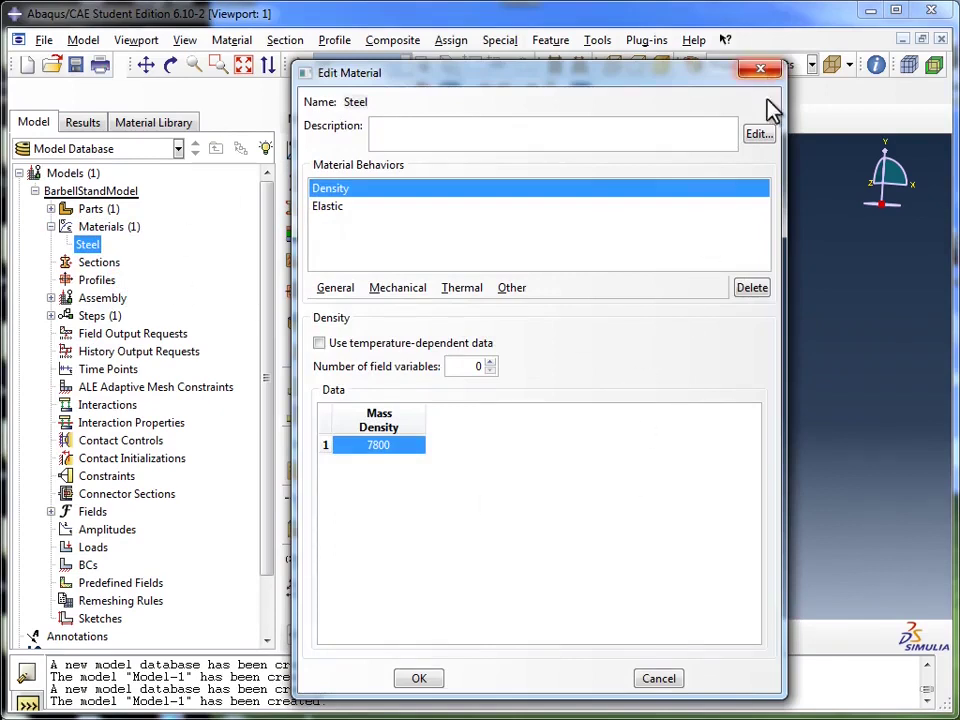
pyautogui.click(761, 68)
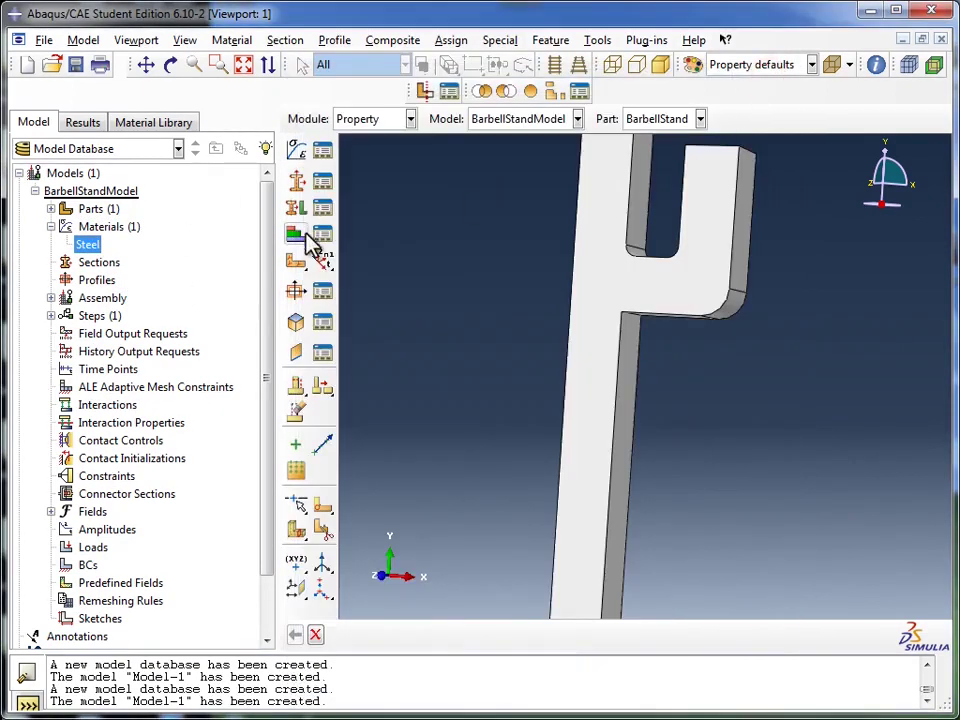
# Start creating a second material in BarbellStandModel
pyautogui.click(114, 229)
pyautogui.click(94, 245)
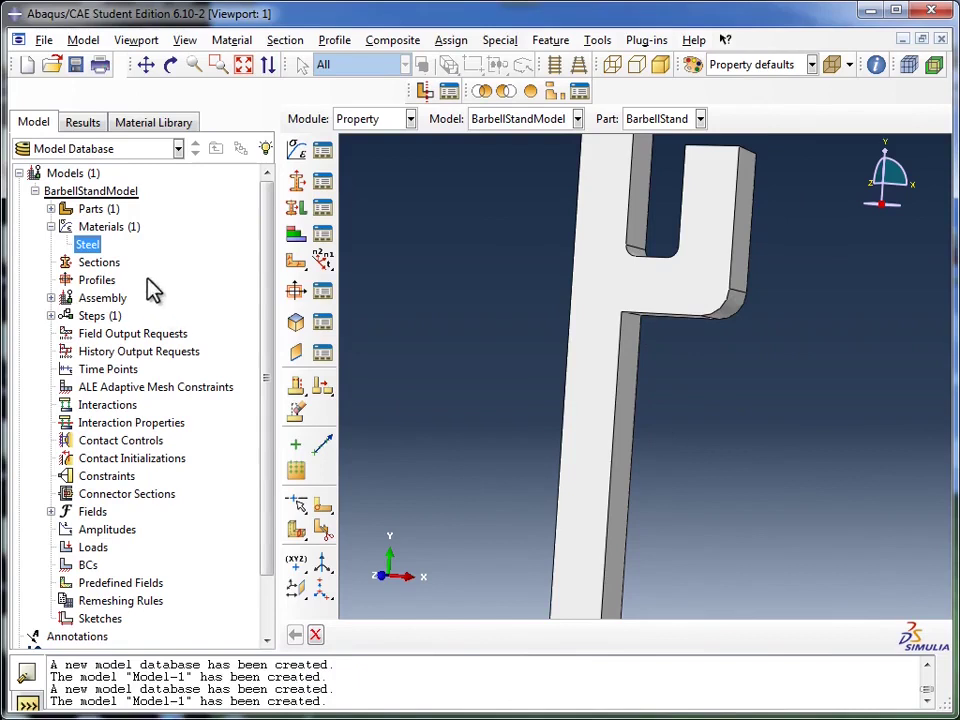
pyautogui.doubleClick(117, 232)
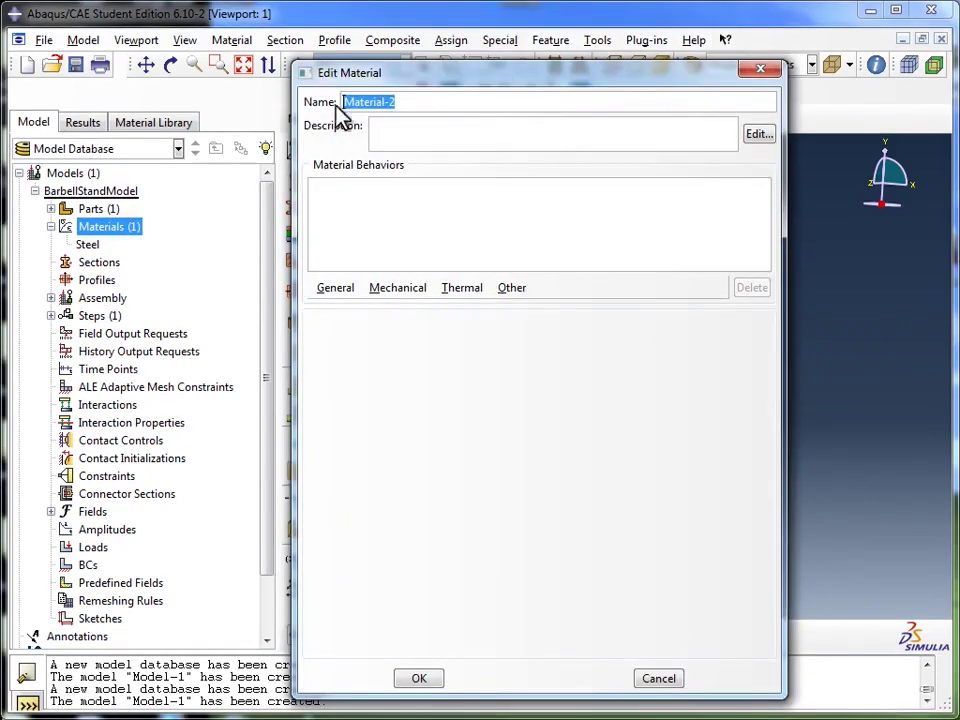